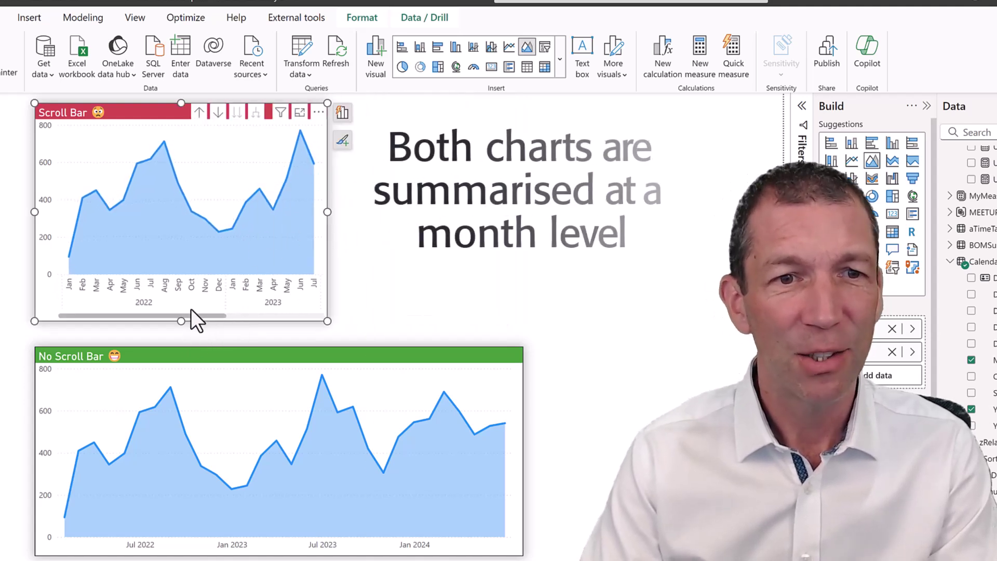
- Scroll the Scroll Bar chart to its latest months and narrow the No Scroll Bar chart to the same width
drag(204, 318, 319, 312)
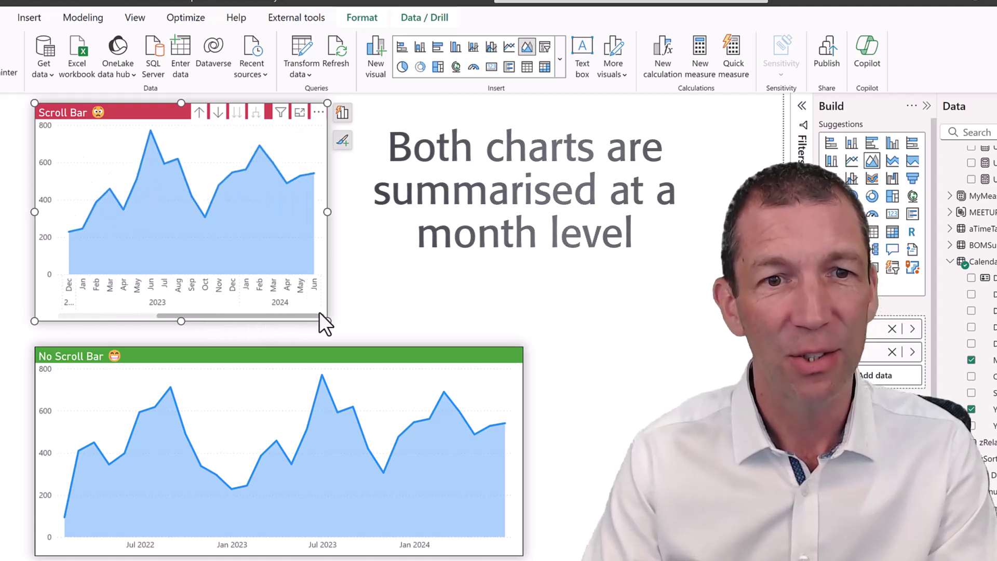
click(435, 375)
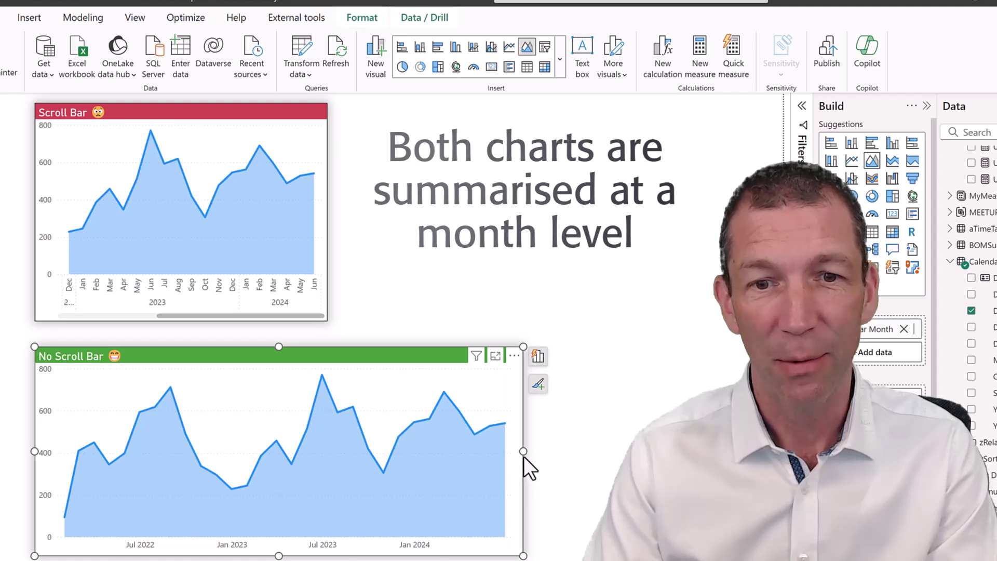
drag(523, 453, 329, 461)
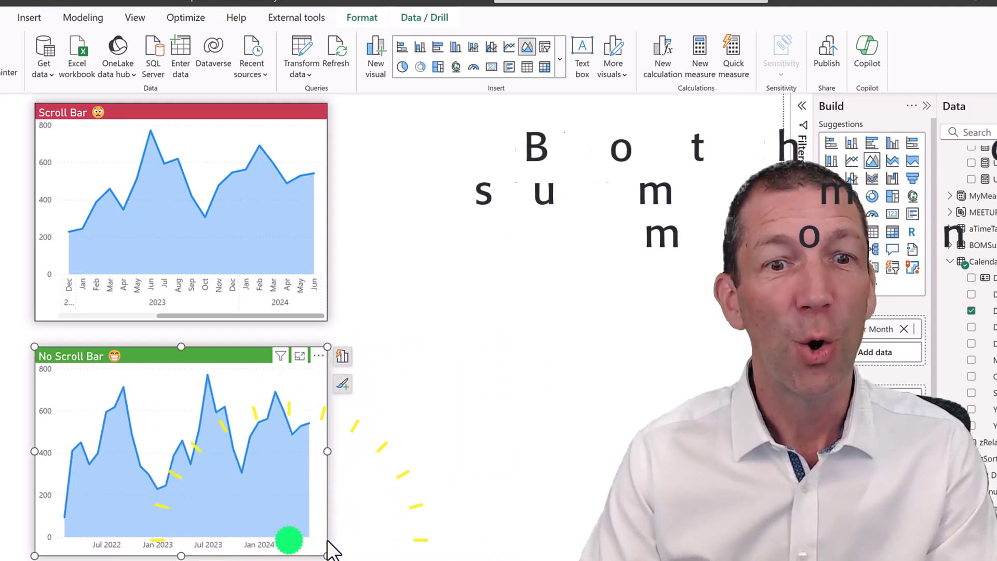
- Open the Calendar table's query for editing and duplicate its Date column
mouse_move(309, 423)
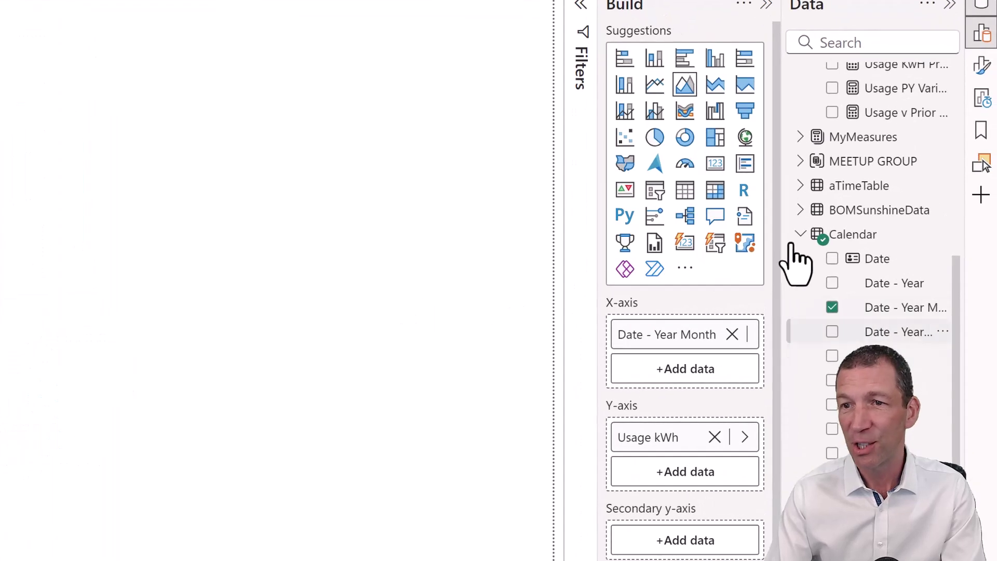
right_click(924, 235)
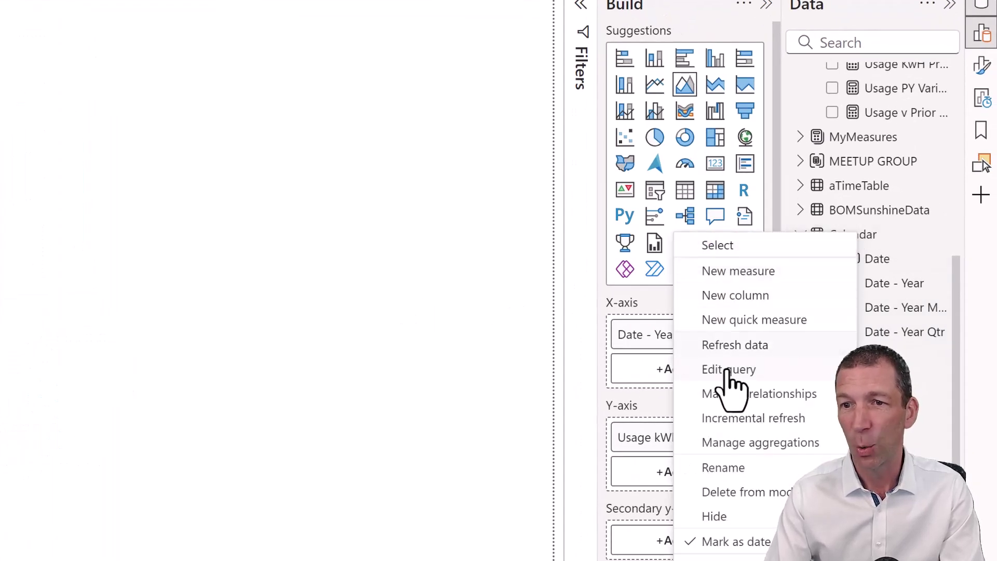
click(730, 370)
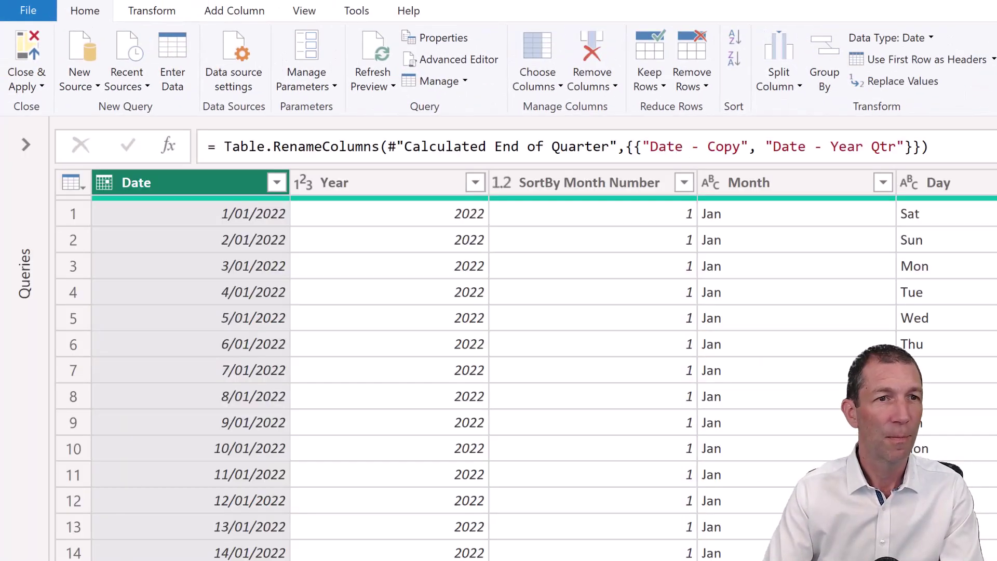
right_click(215, 189)
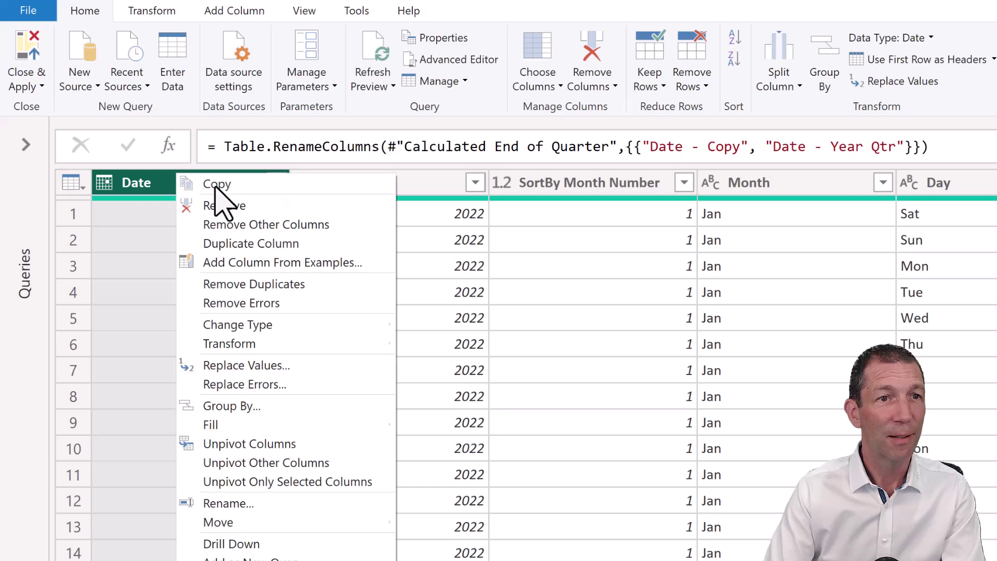
click(278, 244)
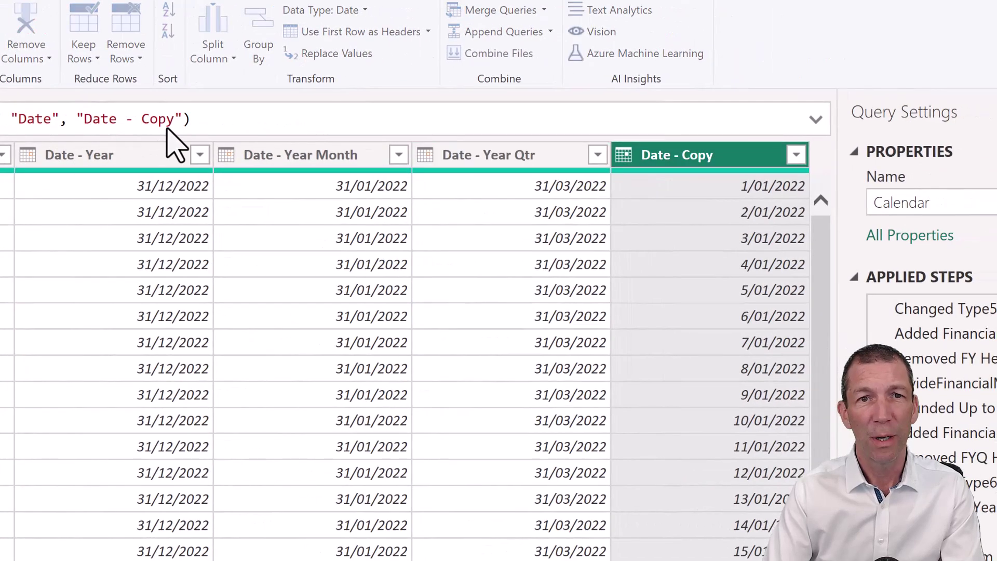
- Rename the duplicated date column as Date - Year Month2 within its duplication formula
double_click(166, 120)
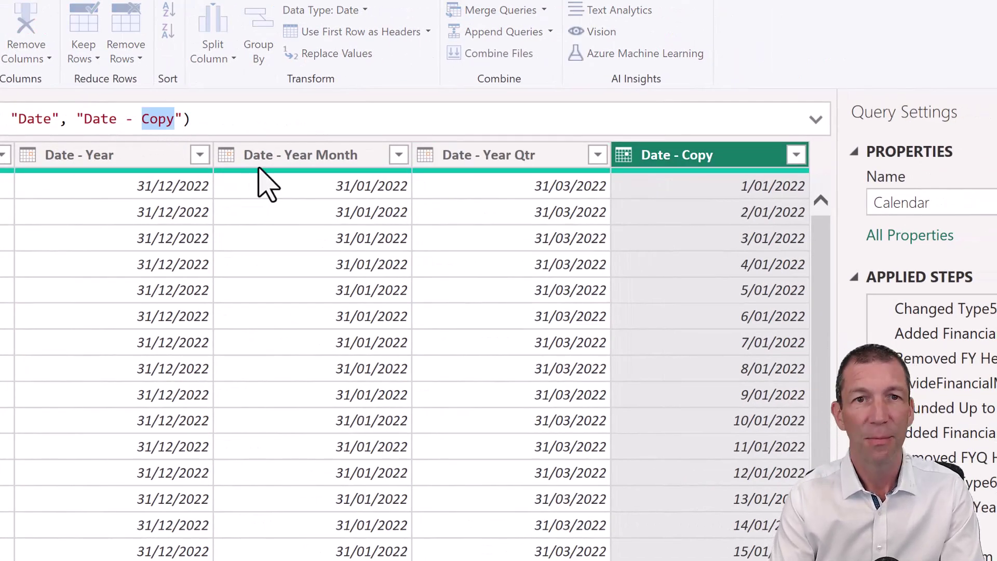
text(Year Month2)
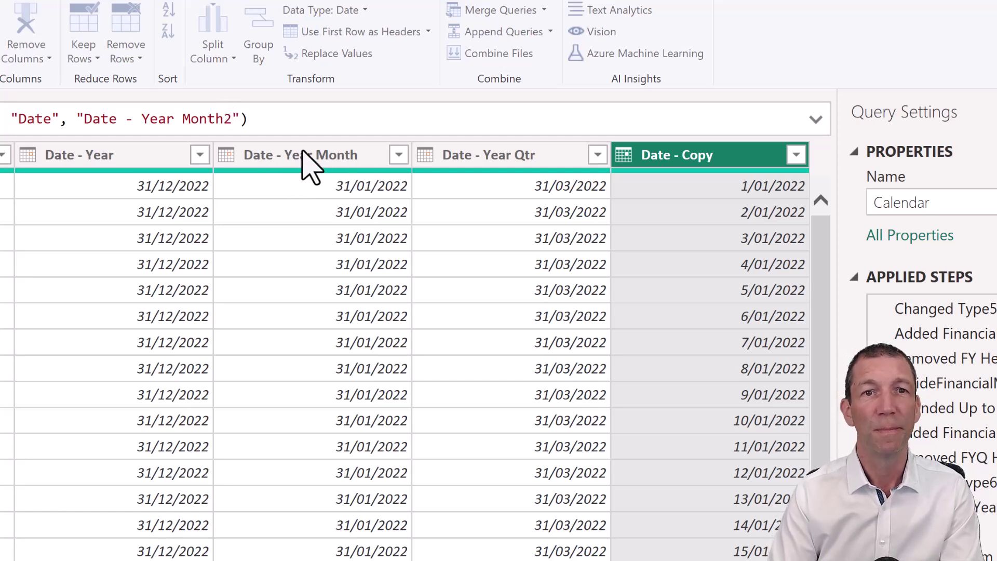
key(Return)
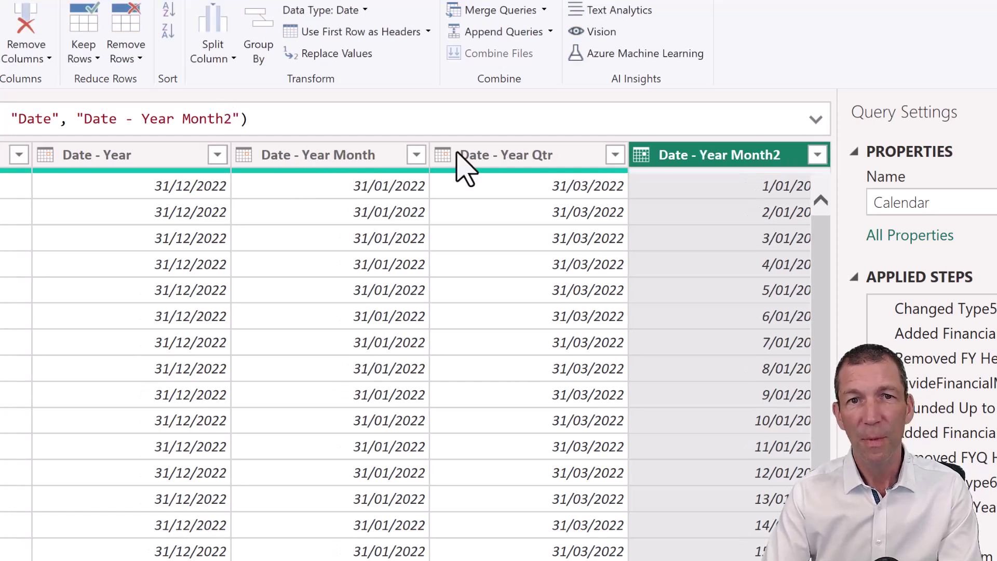
- Transform the dates in the Date - Year Month2 column to End of Month
right_click(719, 156)
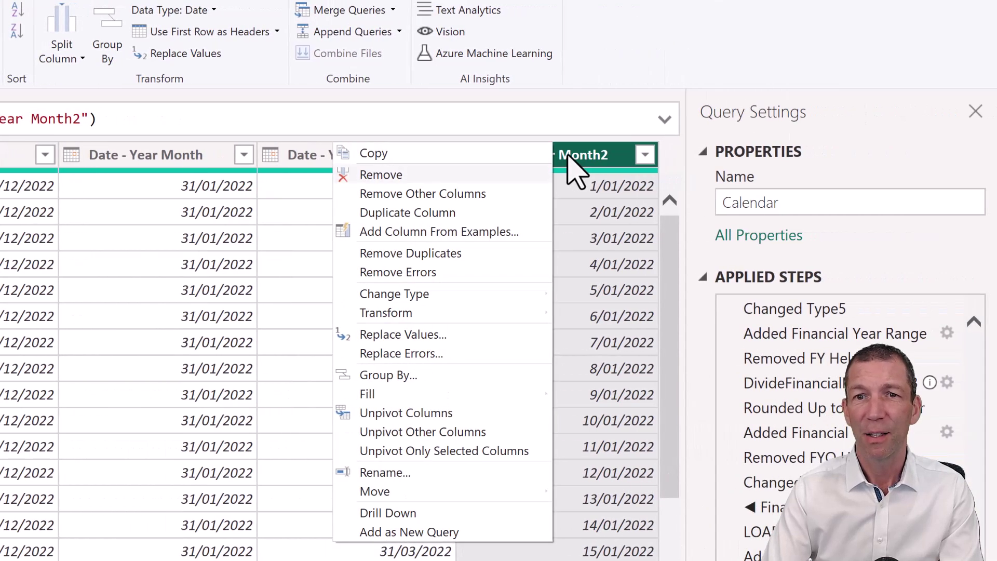
mouse_move(422, 313)
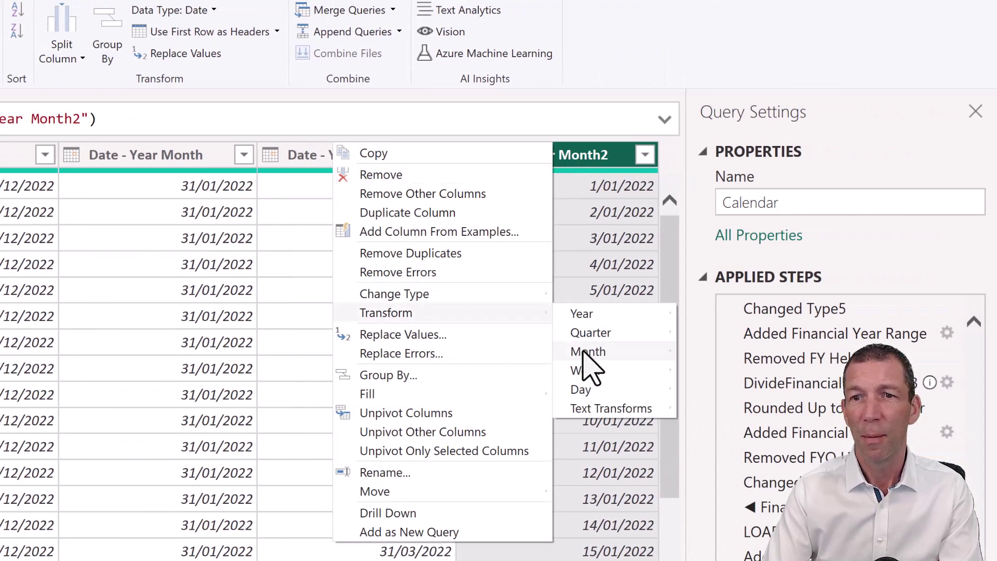
mouse_move(584, 352)
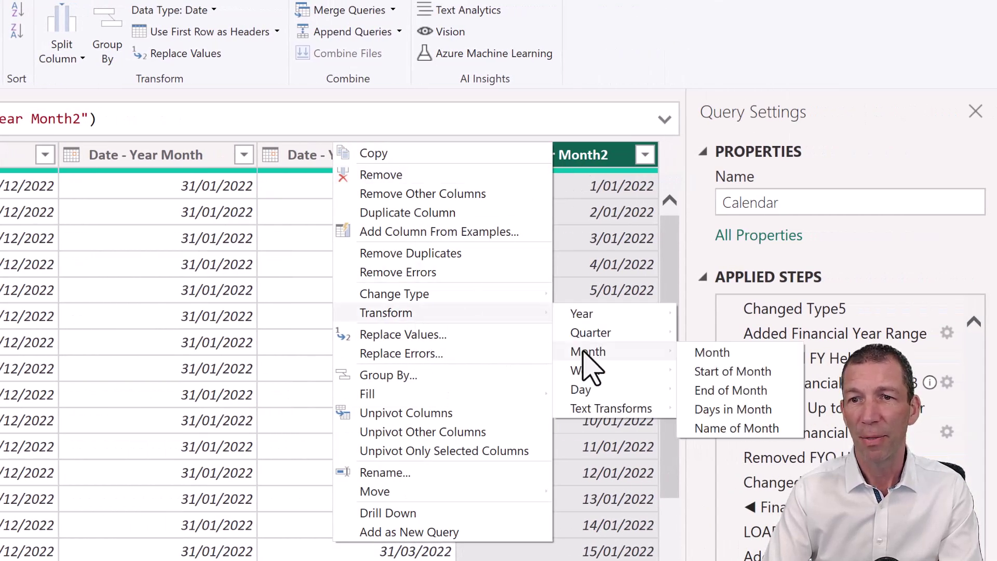
click(717, 391)
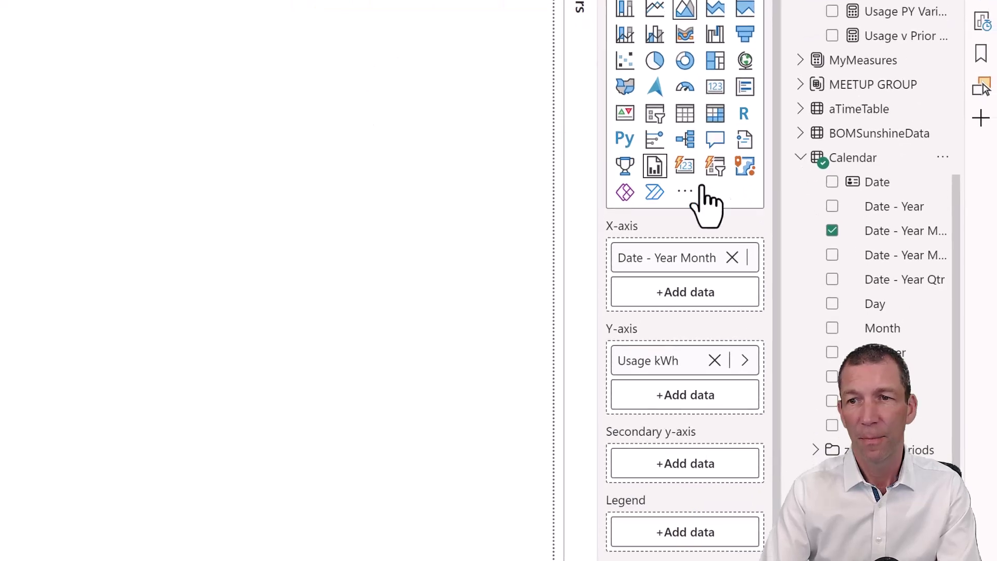
- Set the display format of the Calendar table's Date - Year Month2 field to MMM-yy
drag(783, 218, 696, 228)
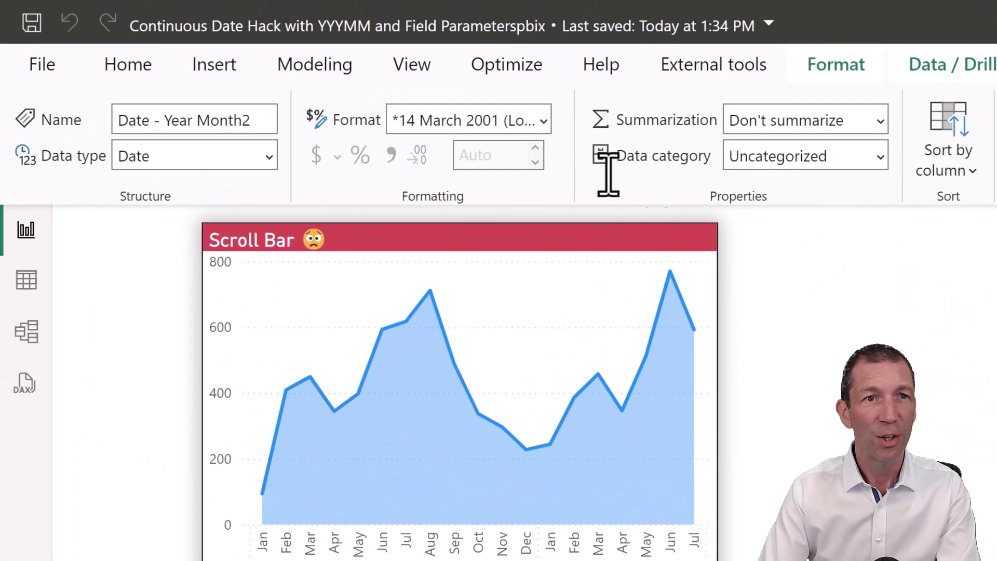
click(452, 118)
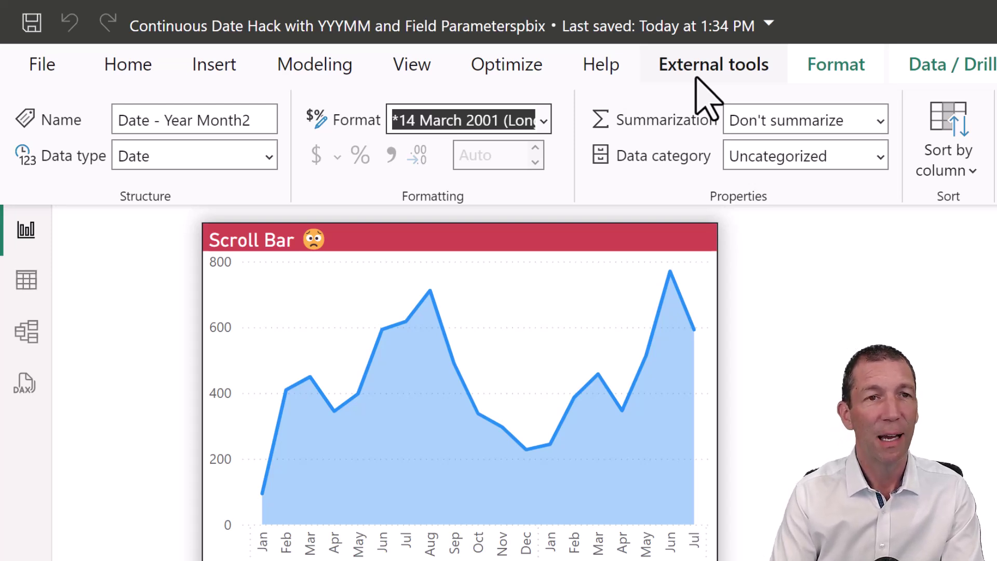
text(MM)
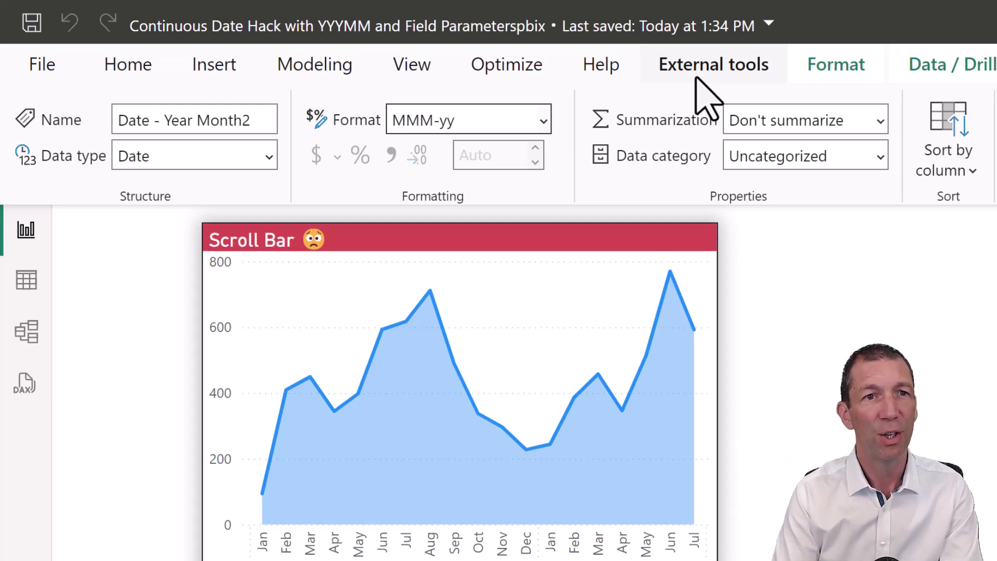
text(M-yy)
key(Return)
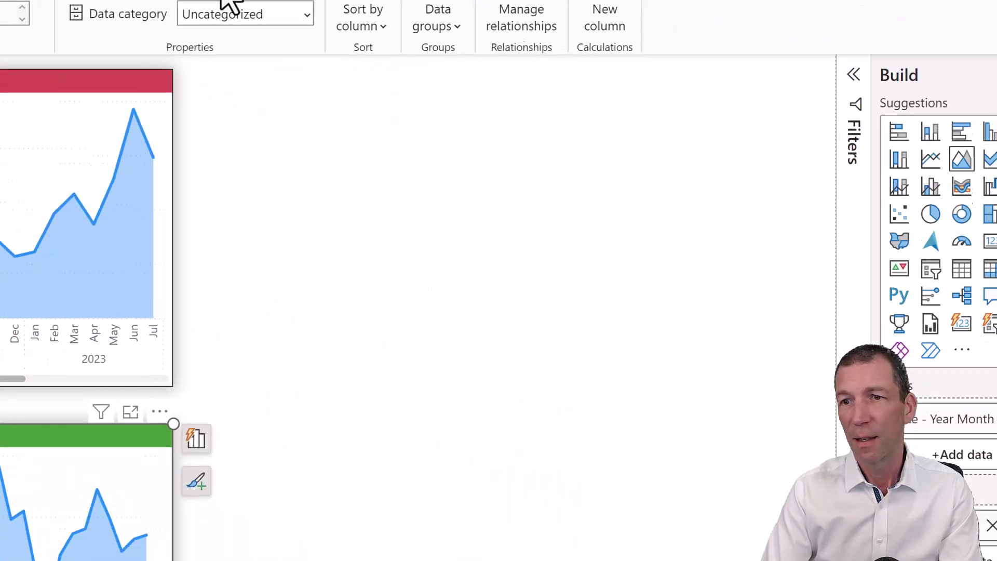
- Create an area chart of Usage kWh by Date - Year Month2 on the blank part of the report page
drag(899, 335, 368, 209)
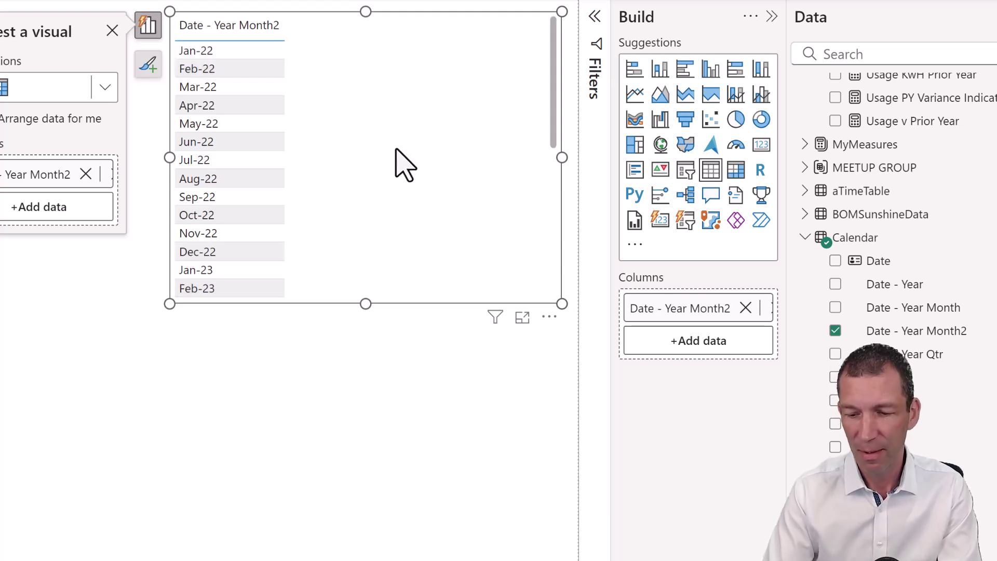
scroll(401, 150, up, 1)
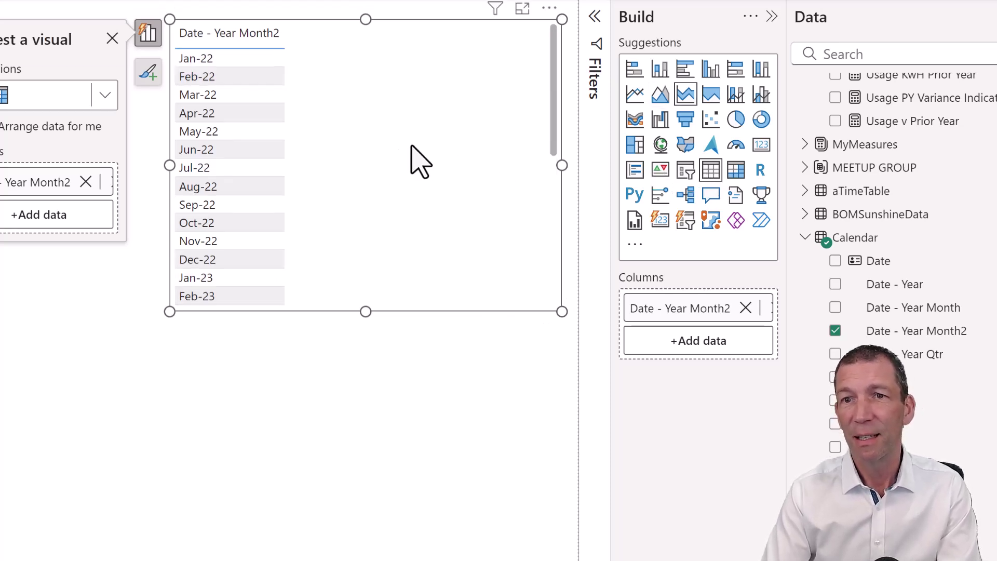
click(666, 94)
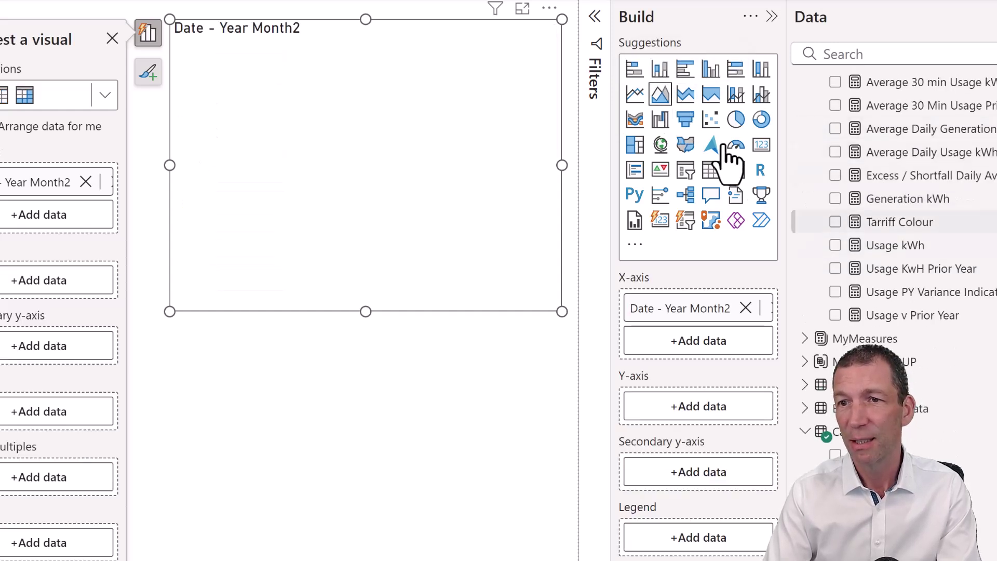
click(836, 246)
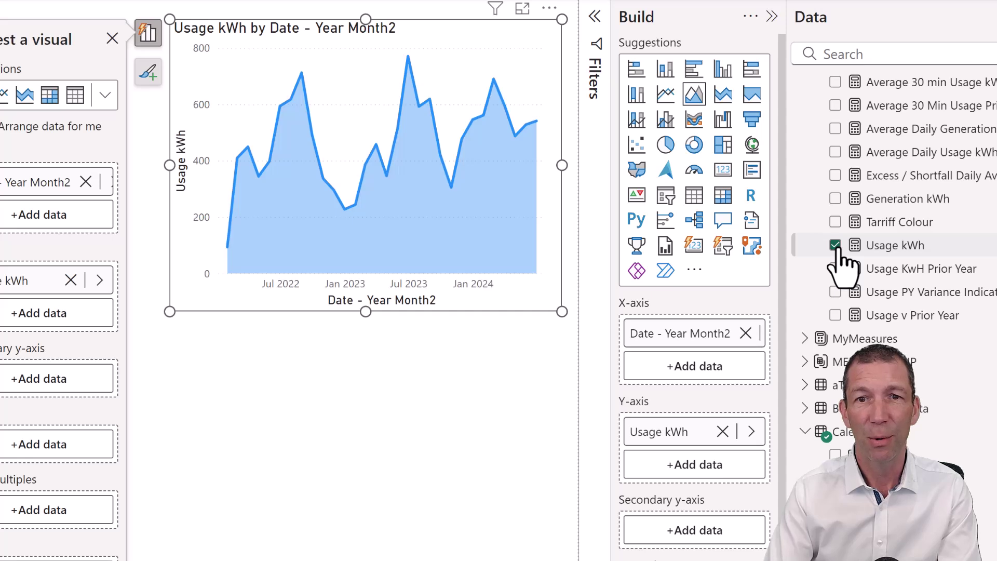
- Narrow the new area chart and examine the type setting of its X-axis
drag(566, 181, 428, 203)
drag(483, 183, 514, 196)
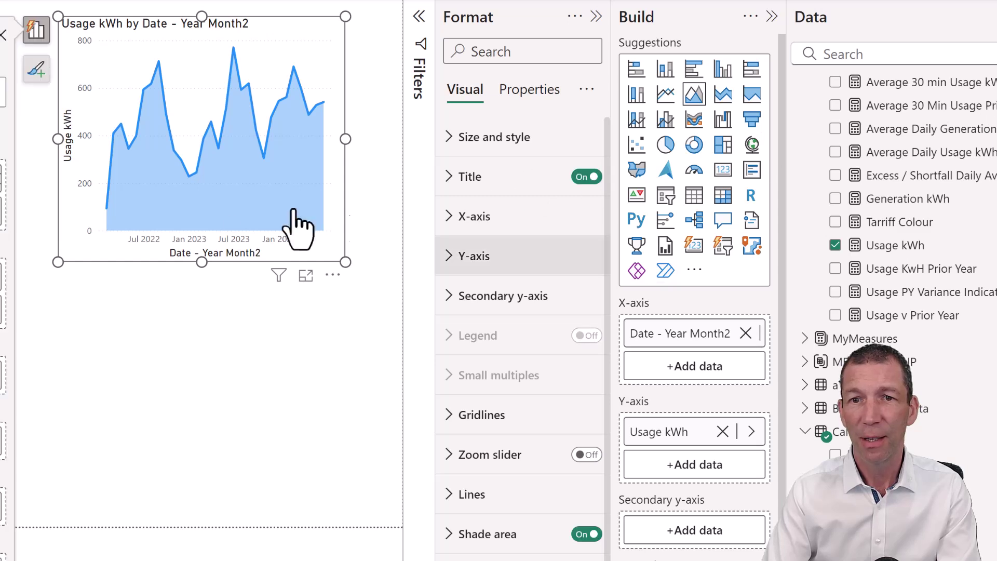
click(462, 221)
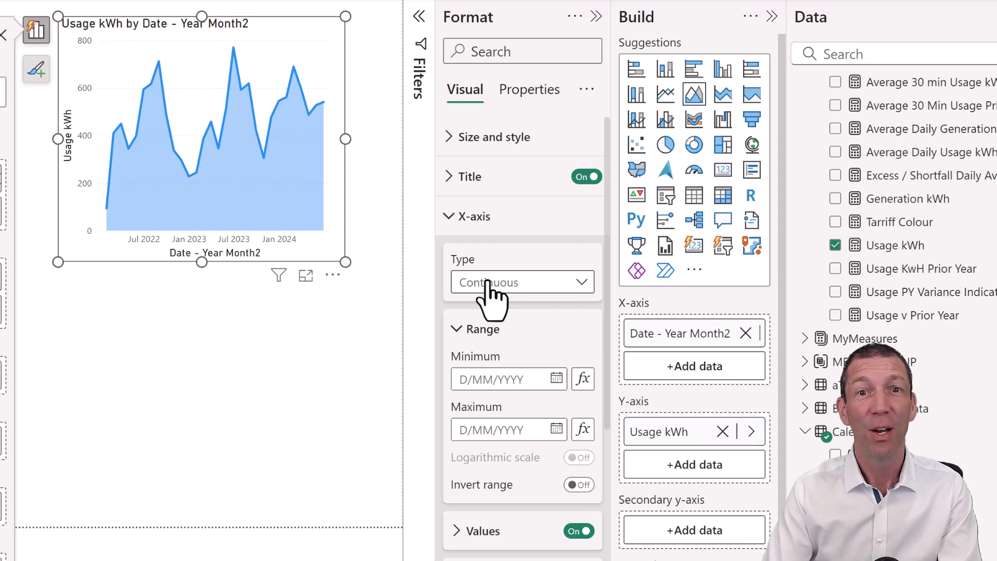
click(151, 328)
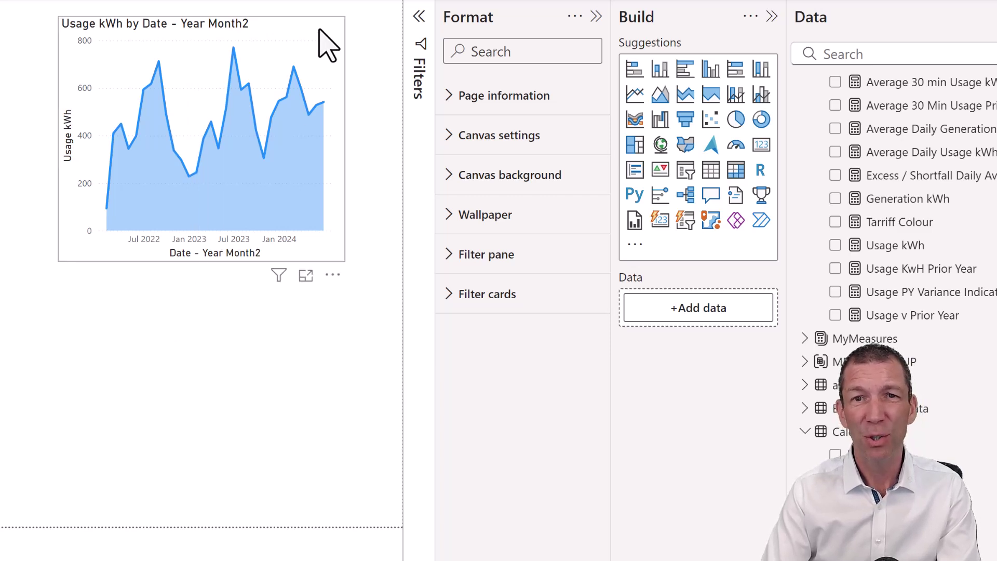
click(326, 47)
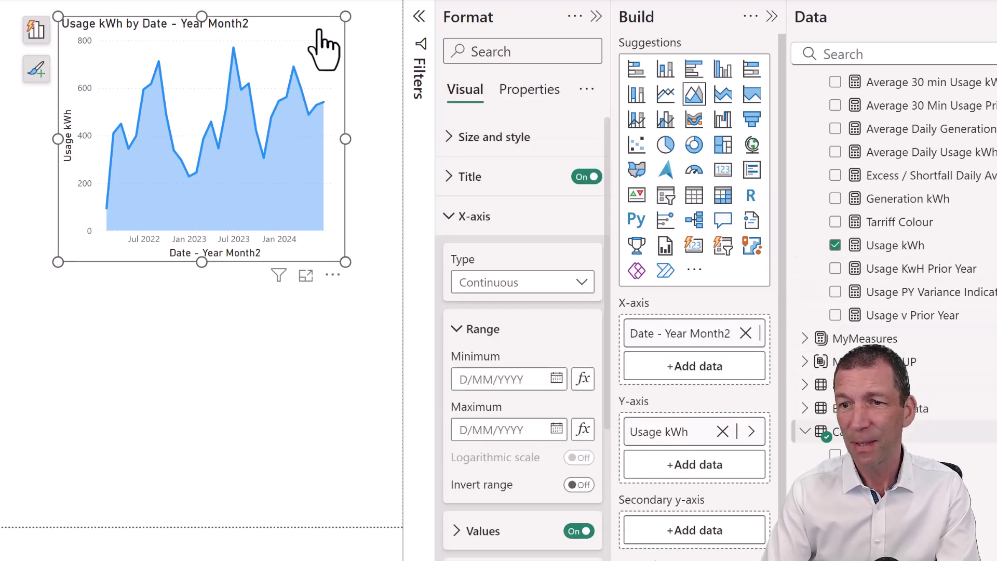
- Add Year above Date - Year Month2 on the chart's X-axis and enlarge the chart
drag(628, 332, 670, 326)
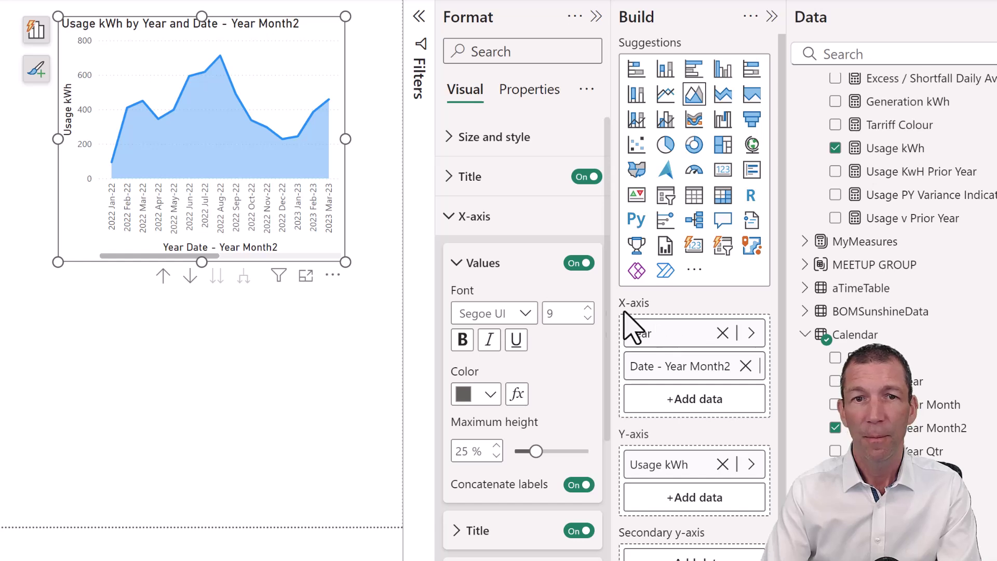
drag(58, 262, 1, 321)
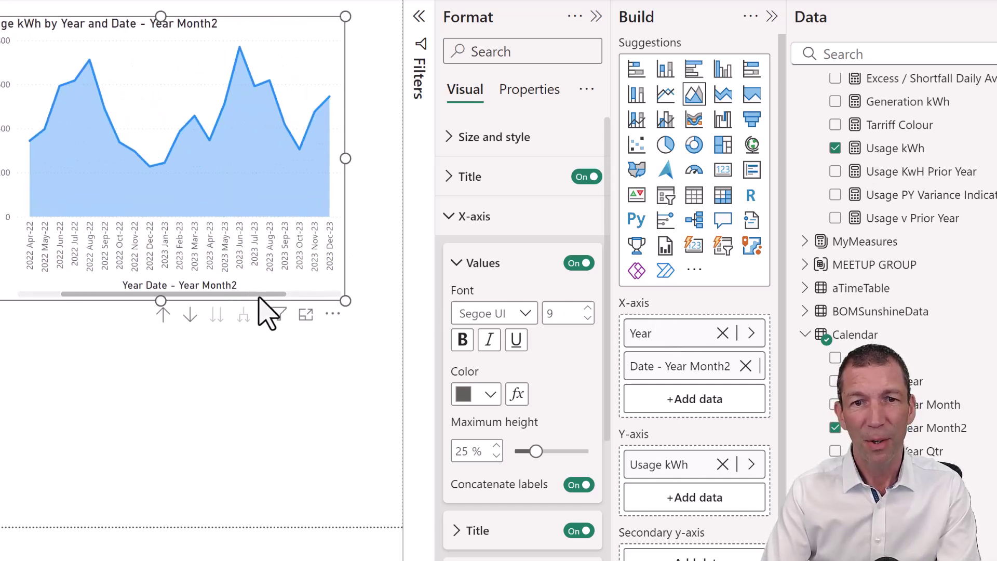
- Drill the chart up to the Year level and expand it back down to Date - Year Month2
click(164, 314)
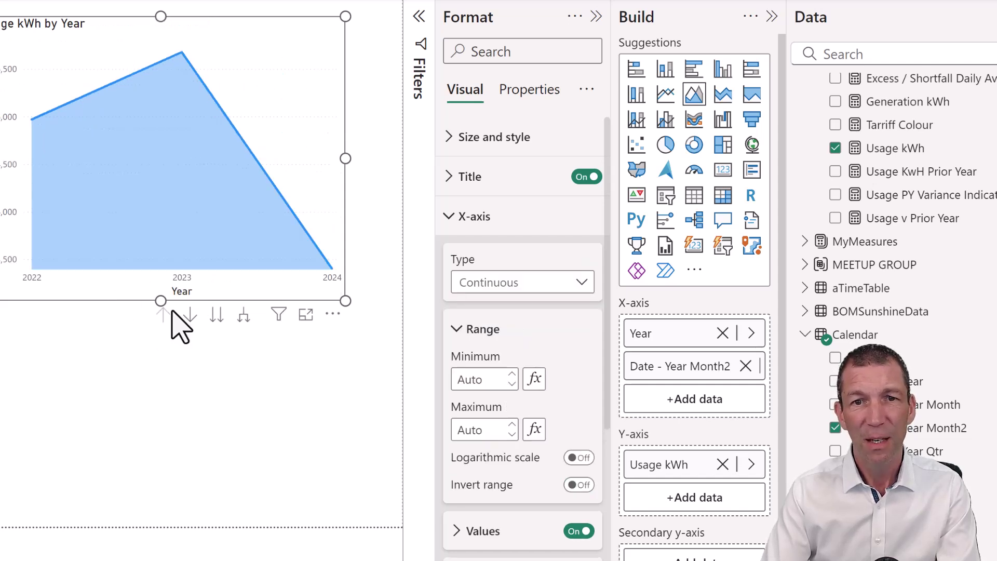
click(240, 323)
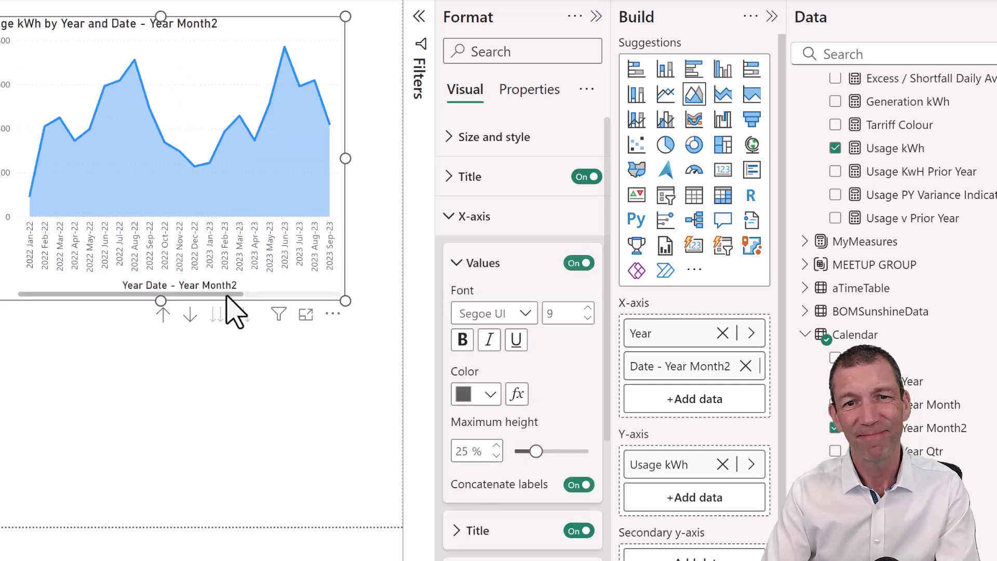
drag(225, 294, 255, 294)
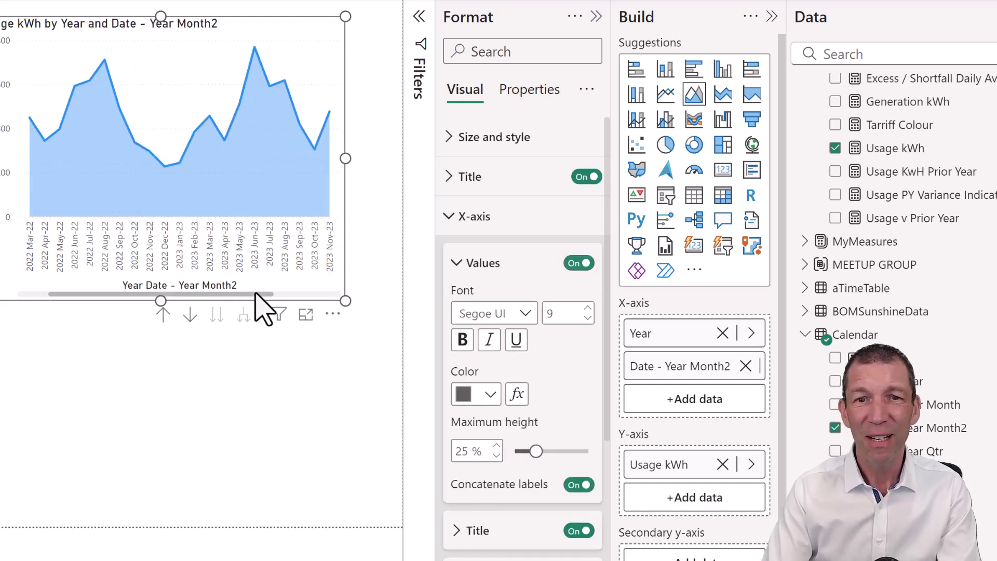
- Turn off concatenated labels for the chart's X-axis and check the grouped month and year labels
click(586, 485)
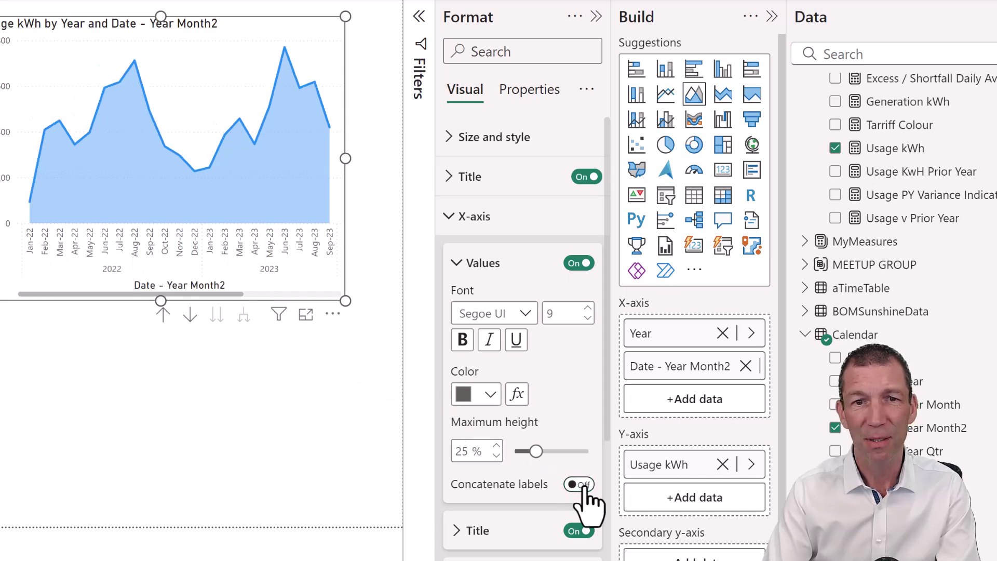
mouse_move(218, 293)
mouse_down()
mouse_move(314, 304)
mouse_move(207, 305)
mouse_up()
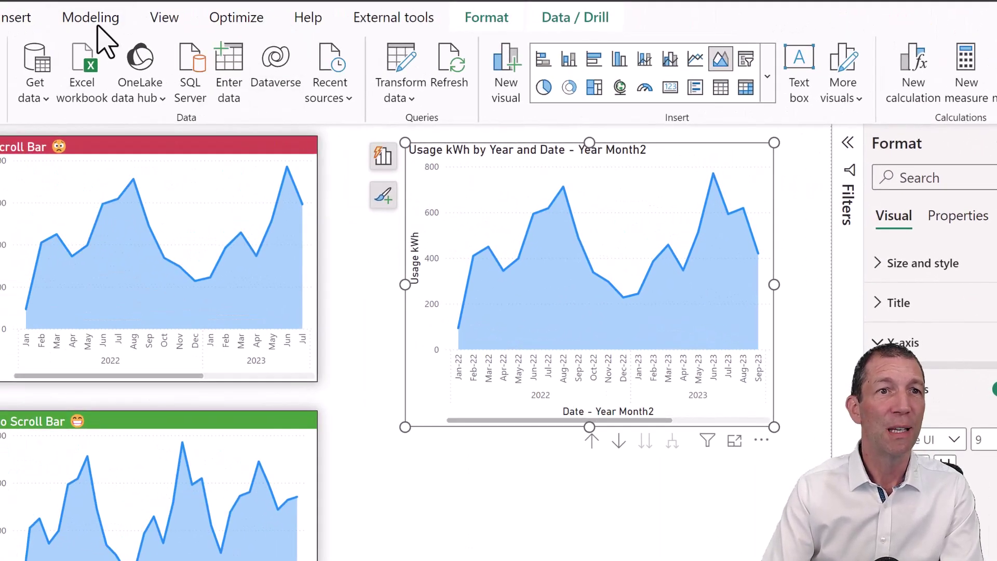
- Start a new fields parameter and name it Date Options
click(98, 27)
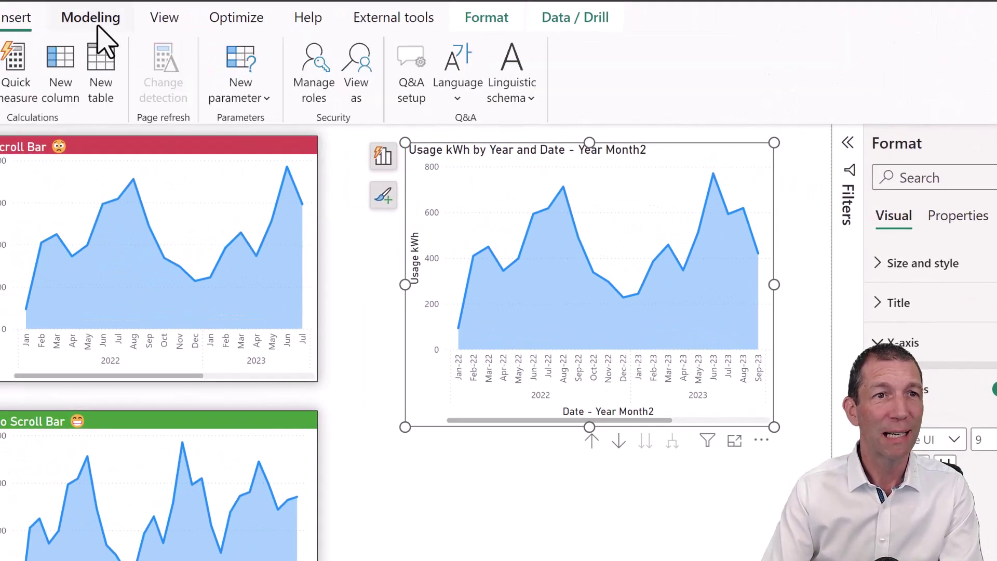
click(265, 98)
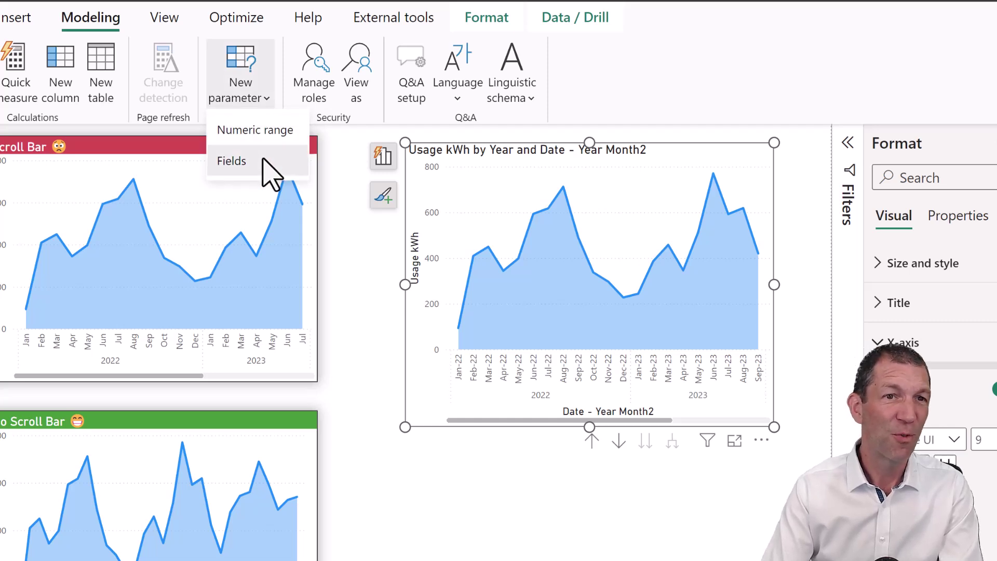
click(263, 161)
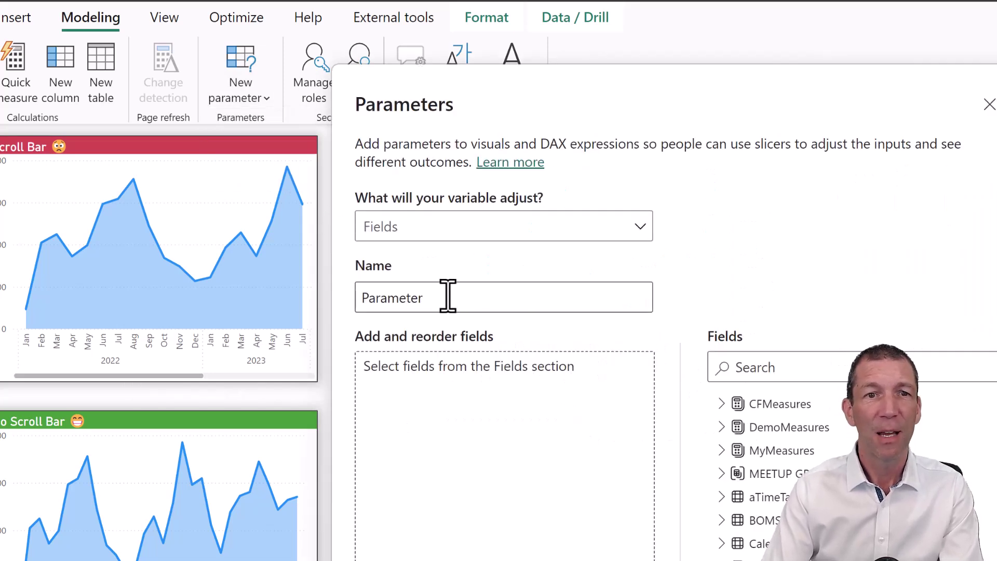
double_click(448, 296)
text(Date O)
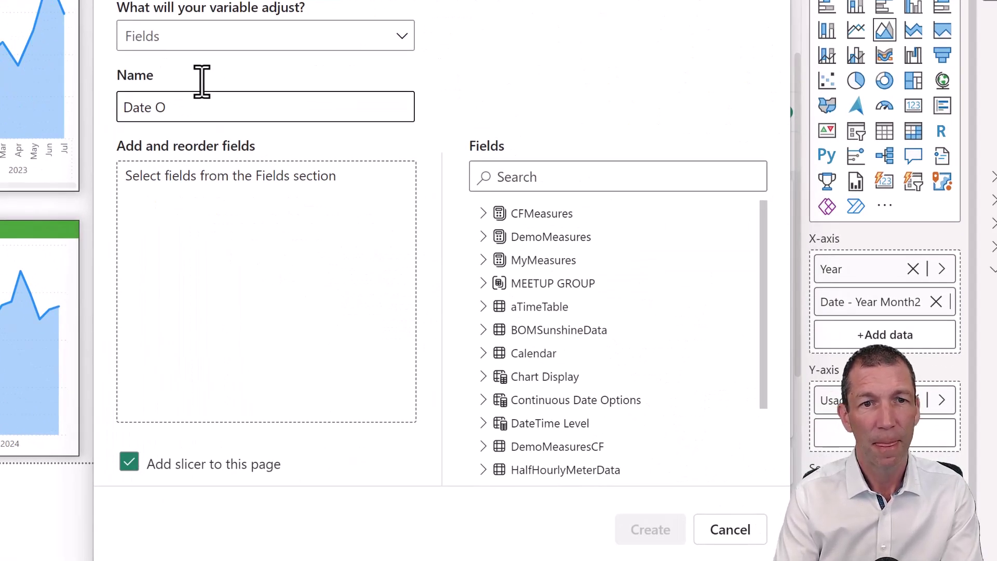
click(195, 320)
- Add Year, Date - Year Month2 and Date from the Calendar table to the parameter and create it with a slicer on the page
click(480, 355)
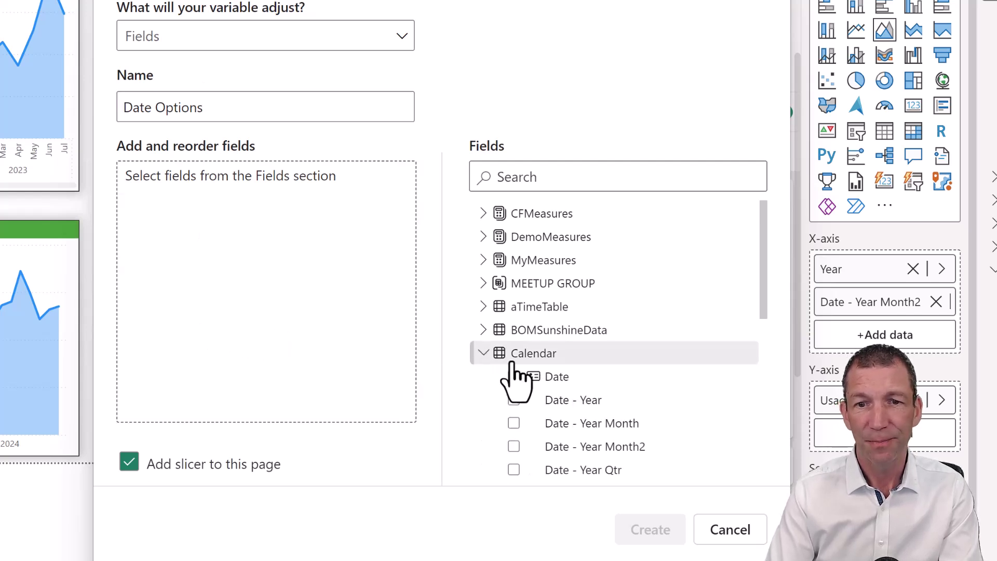
scroll(512, 374, down, 4)
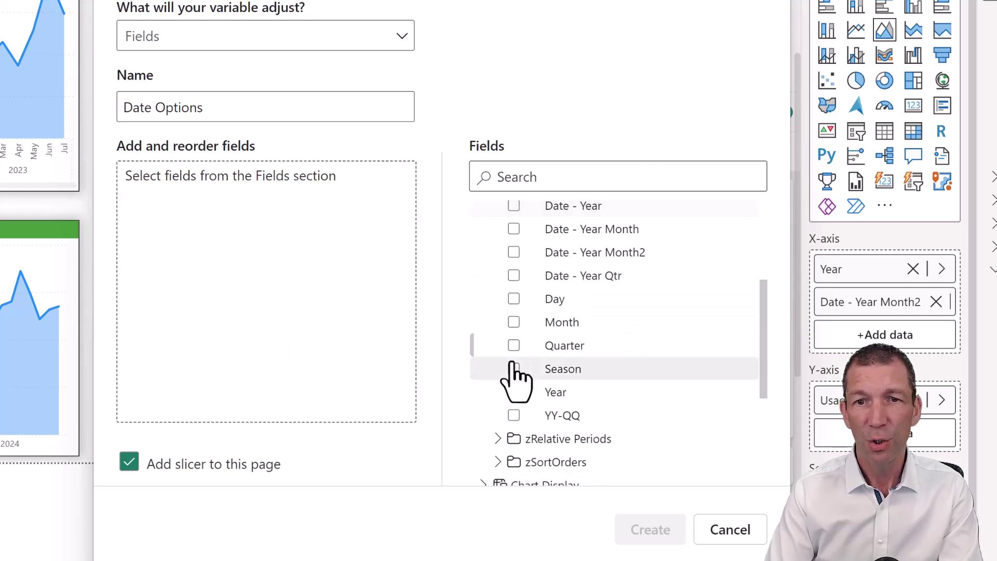
click(513, 394)
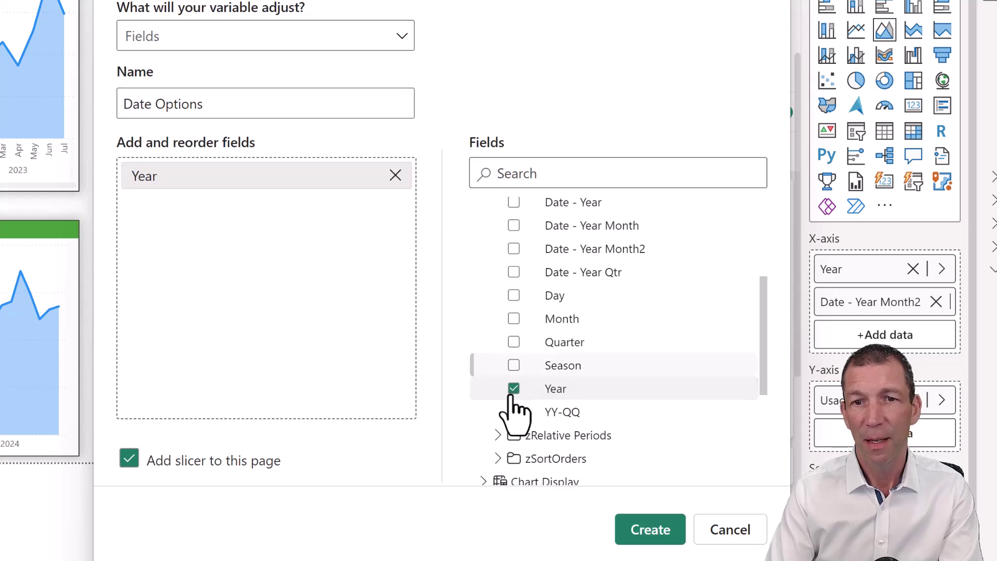
click(517, 244)
scroll(514, 253, up, 3)
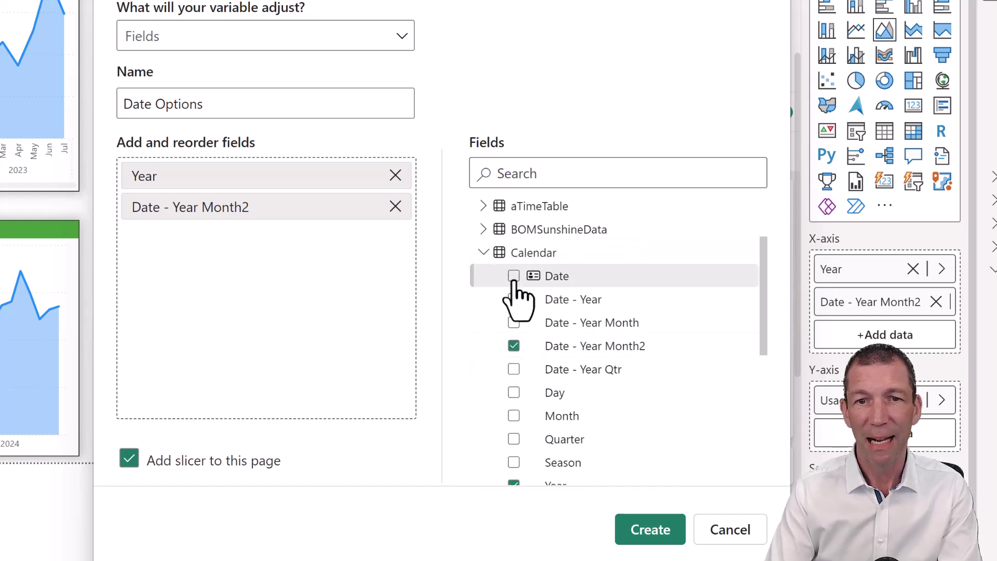
click(514, 277)
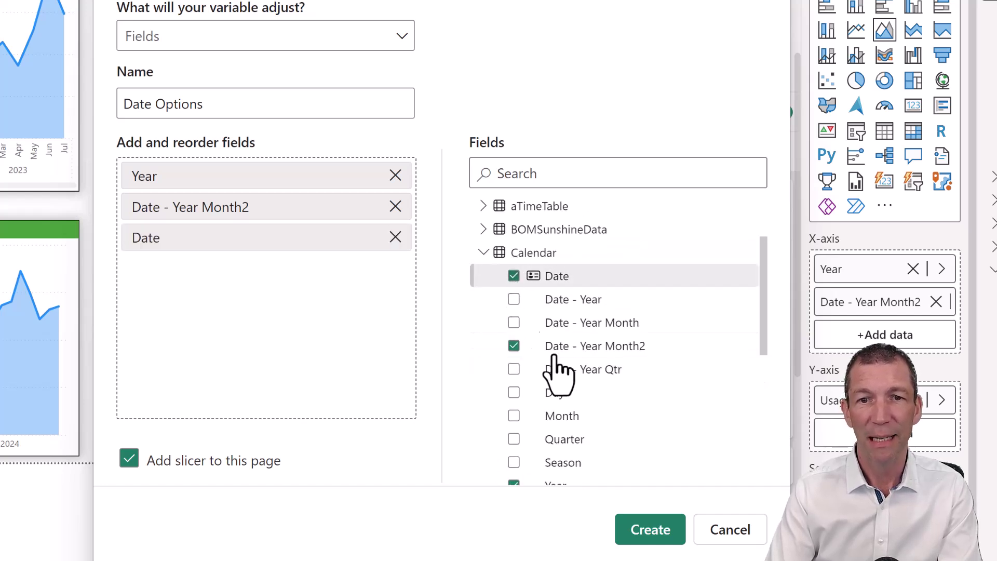
click(652, 530)
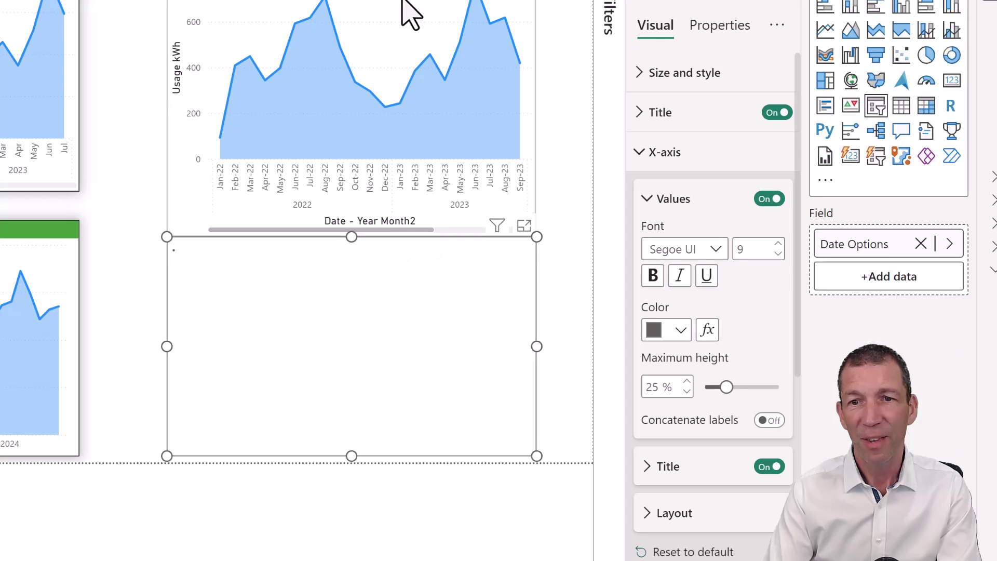
- Replace Year and Date - Year Month2 on the area chart's X-axis with the Date Options parameter
click(394, 16)
click(386, 10)
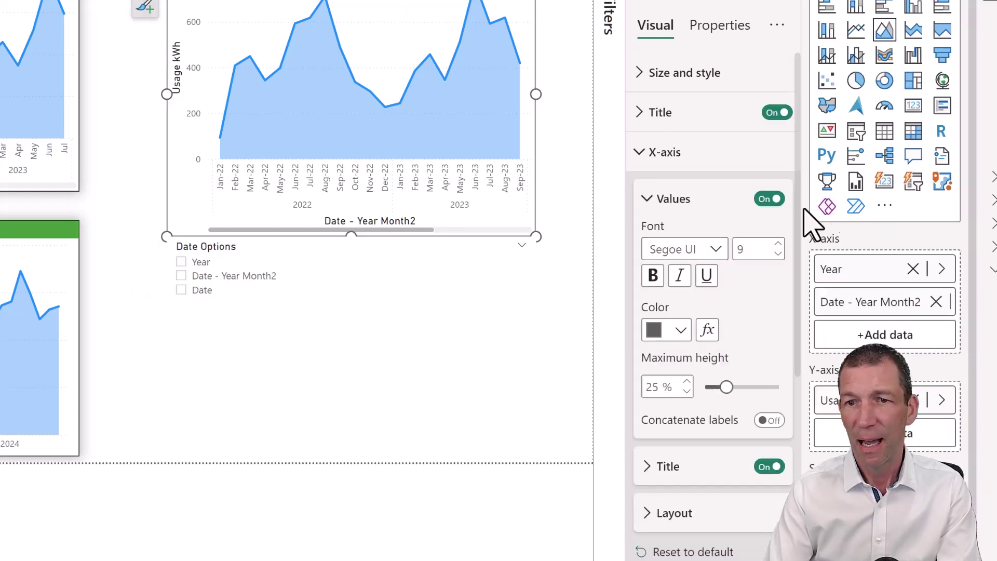
click(913, 269)
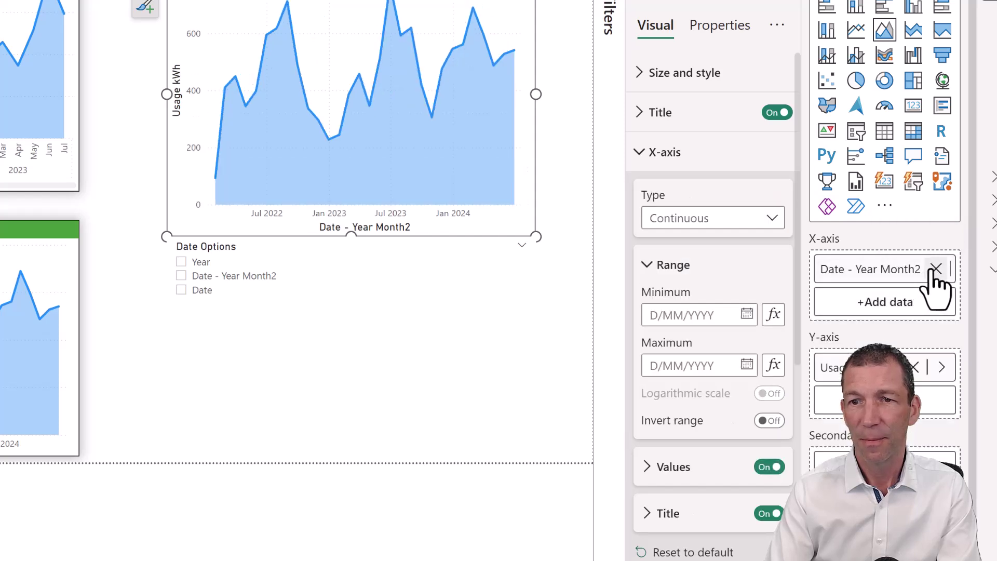
click(934, 268)
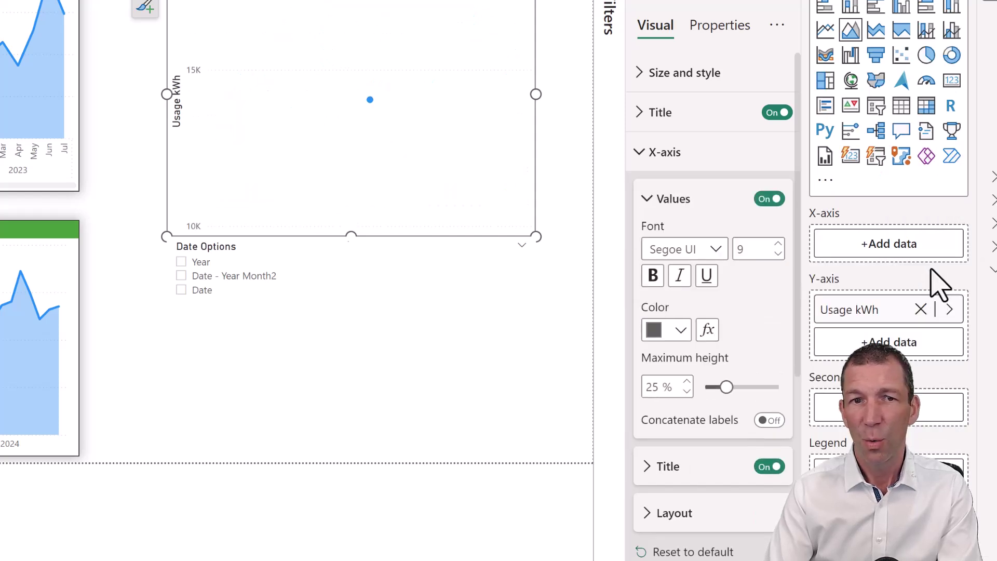
click(883, 250)
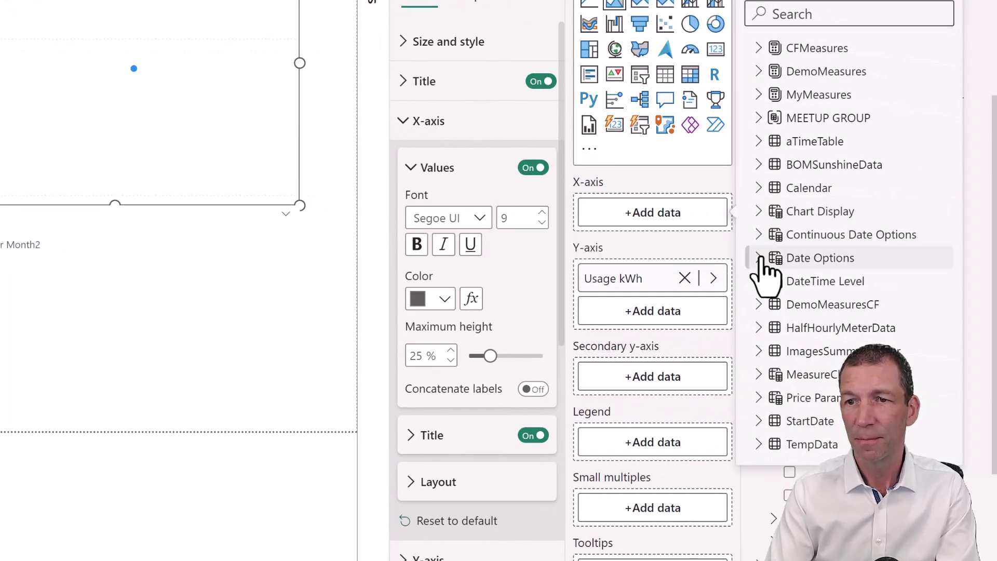
click(760, 259)
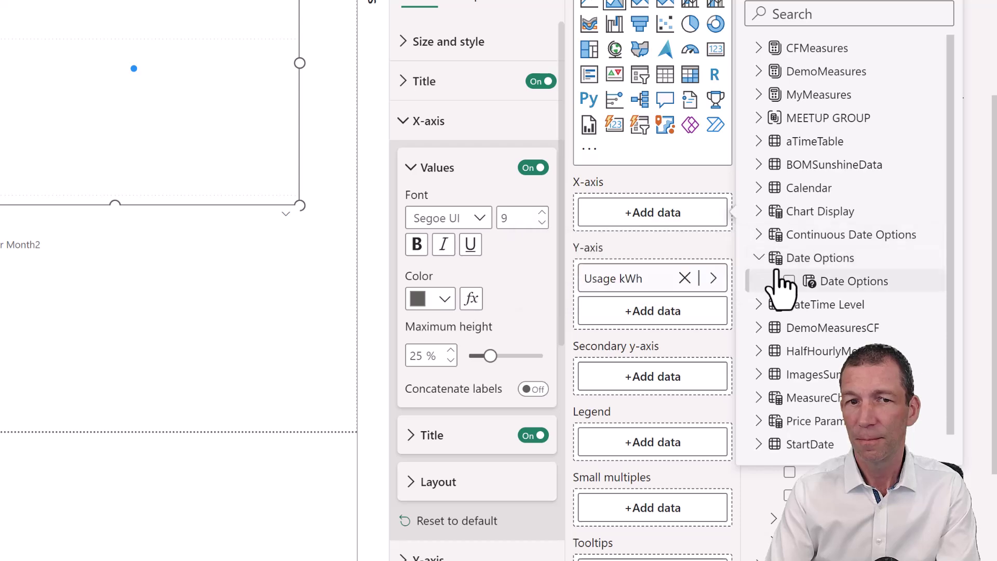
click(792, 283)
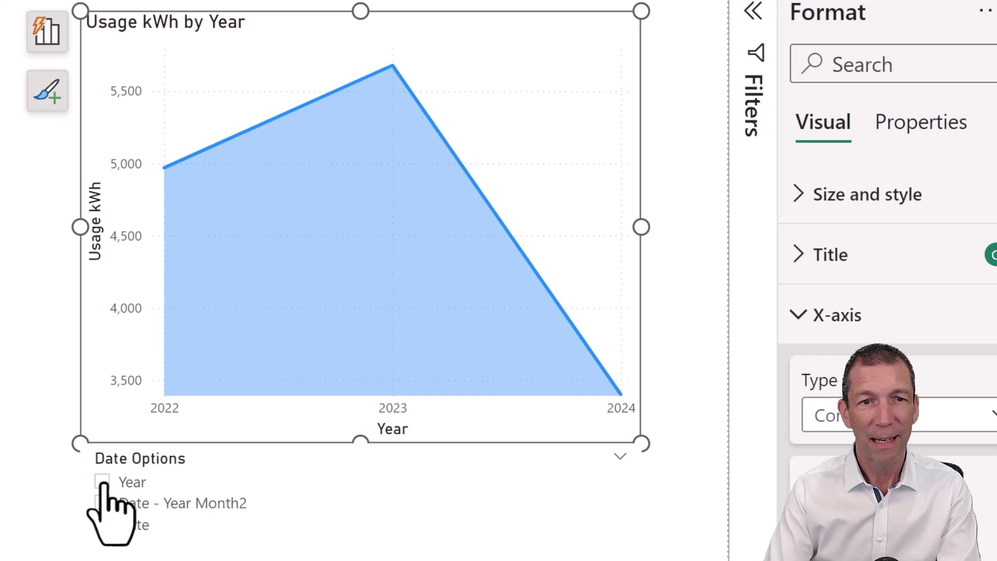
- Test the Date Options slicer by choosing Year and then Date - Year Month2 for the area chart
click(102, 482)
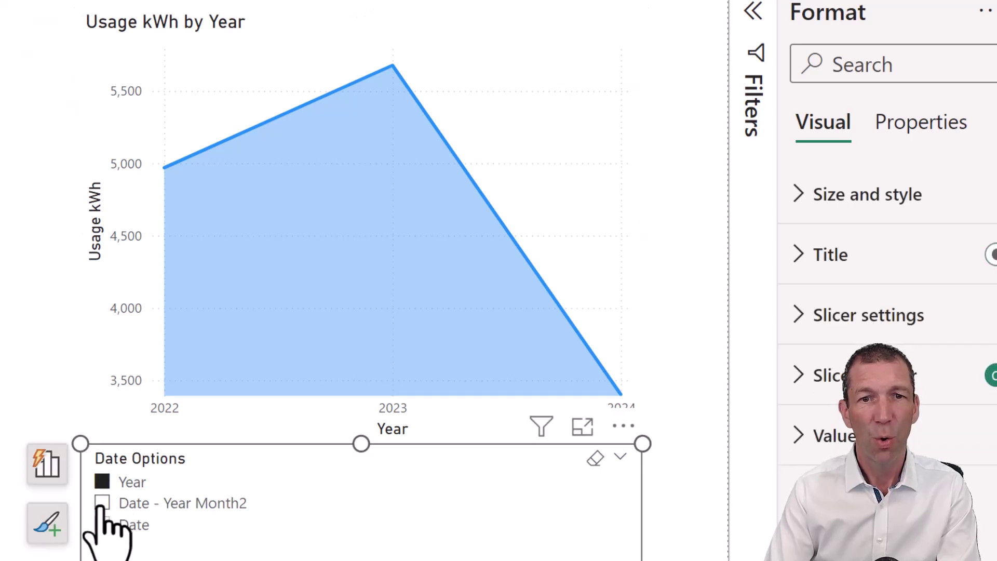
click(102, 504)
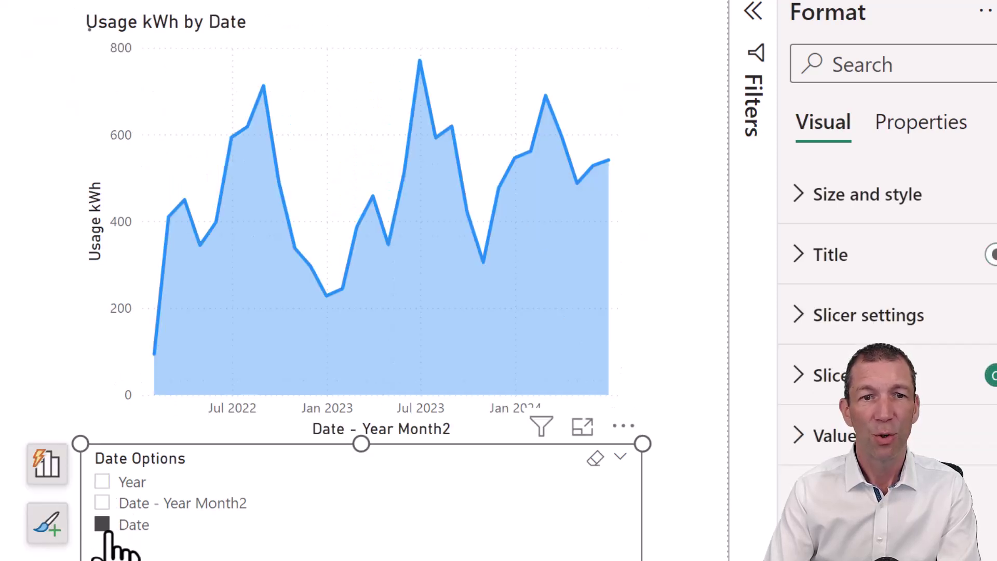